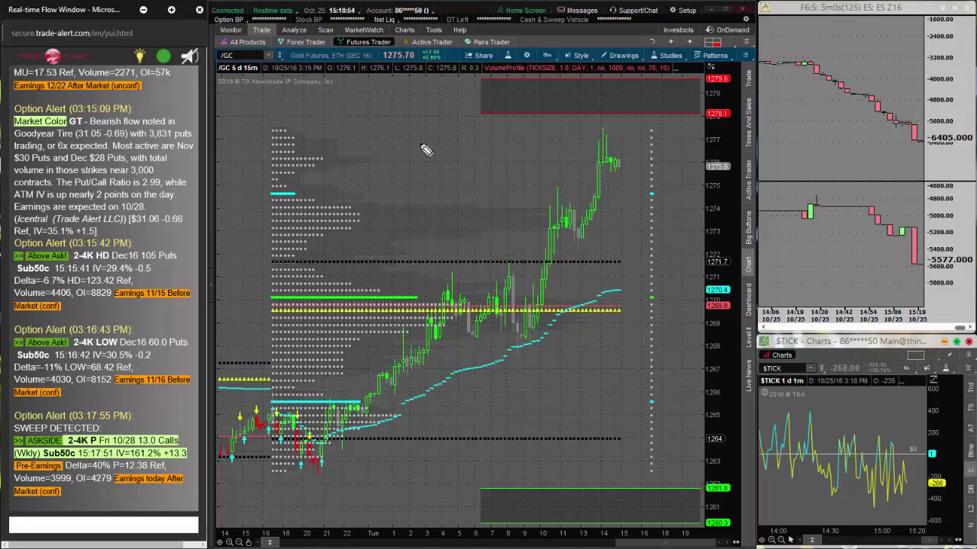
# - Draw an L-arrow at the volume profile and hand-write P and D above the /GC chart
pyautogui.moveTo(244, 192)
pyautogui.mouseDown()
pyautogui.moveTo(238, 252)
pyautogui.moveTo(256, 250)
pyautogui.moveTo(249, 262)
pyautogui.mouseUp()
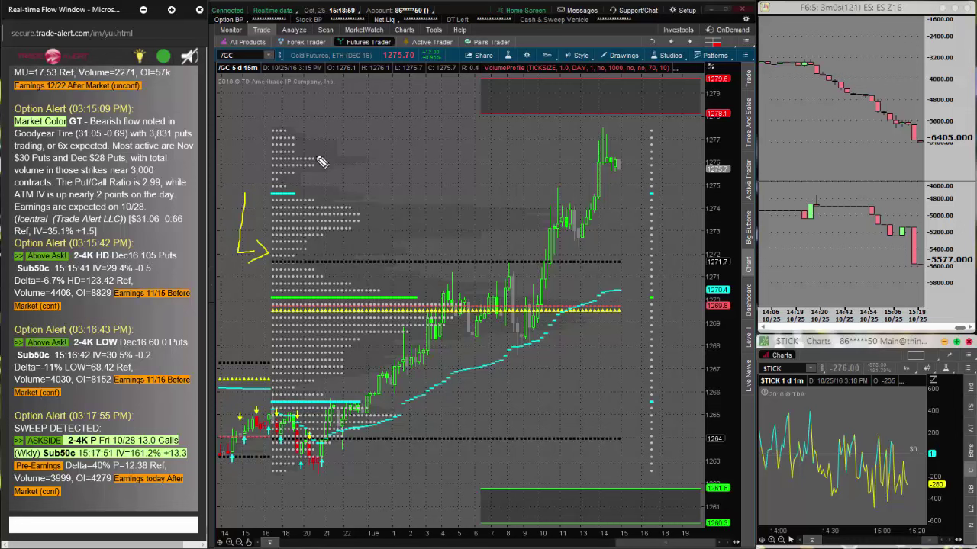
pyautogui.moveTo(357, 87); pyautogui.dragTo(357, 134)
pyautogui.moveTo(327, 92)
pyautogui.mouseDown()
pyautogui.moveTo(357, 85)
pyautogui.moveTo(384, 99)
pyautogui.moveTo(363, 112)
pyautogui.mouseUp()
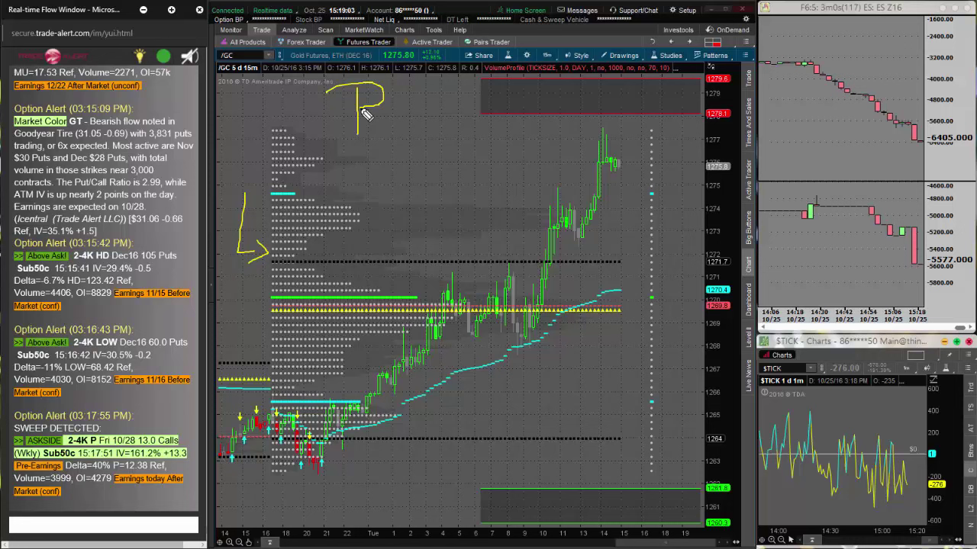
pyautogui.moveTo(410, 90)
pyautogui.mouseDown()
pyautogui.moveTo(411, 130)
pyautogui.moveTo(430, 122)
pyautogui.moveTo(408, 131)
pyautogui.mouseUp()
pyautogui.moveTo(463, 88)
pyautogui.mouseDown()
pyautogui.moveTo(465, 126)
pyautogui.moveTo(491, 116)
pyautogui.moveTo(472, 124)
pyautogui.mouseUp()
# - Add arrows under P, D and b, and plus signs between the letters
pyautogui.moveTo(349, 142)
pyautogui.mouseDown()
pyautogui.moveTo(370, 143)
pyautogui.moveTo(349, 171)
pyautogui.moveTo(362, 148)
pyautogui.mouseUp()
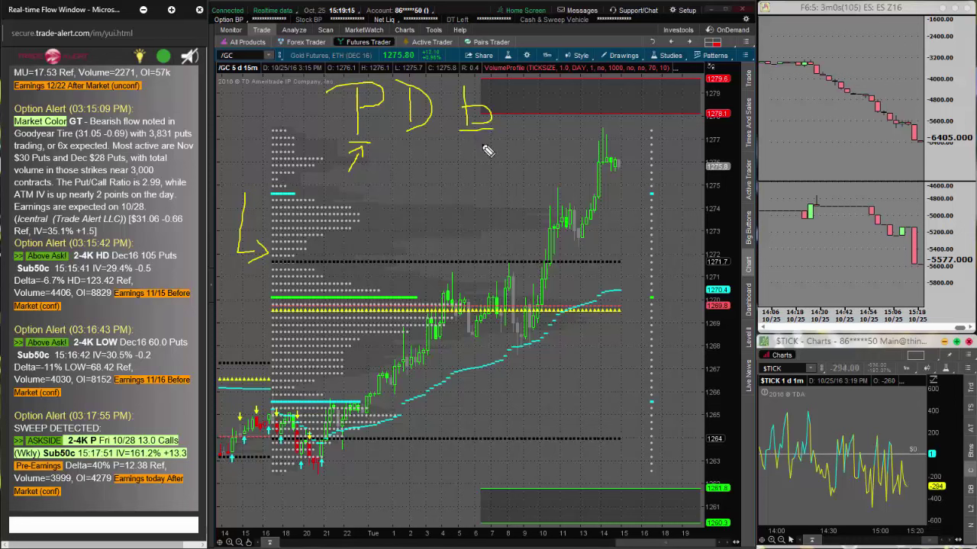
pyautogui.moveTo(476, 139); pyautogui.dragTo(489, 161)
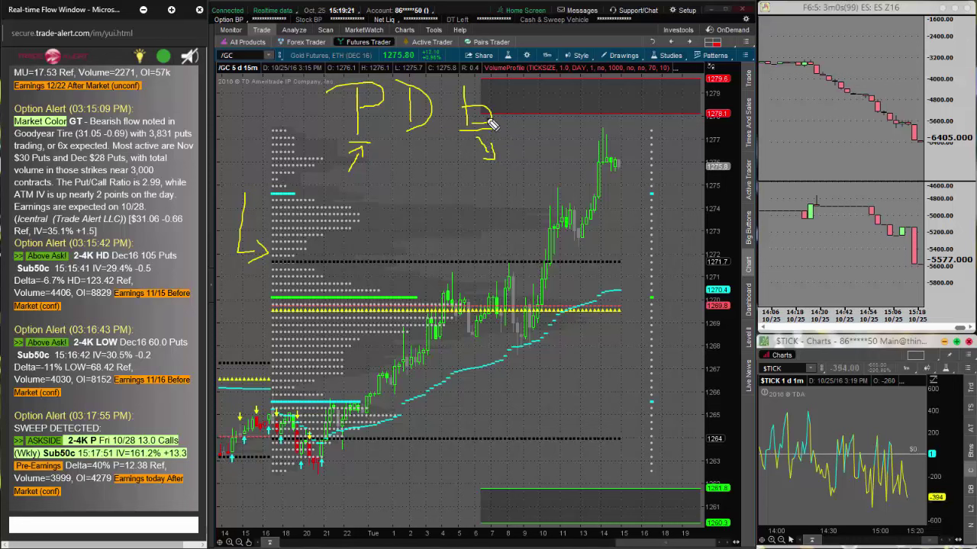
pyautogui.moveTo(407, 136); pyautogui.dragTo(431, 137)
pyautogui.moveTo(411, 151)
pyautogui.mouseDown()
pyautogui.moveTo(419, 144)
pyautogui.moveTo(420, 152)
pyautogui.mouseUp()
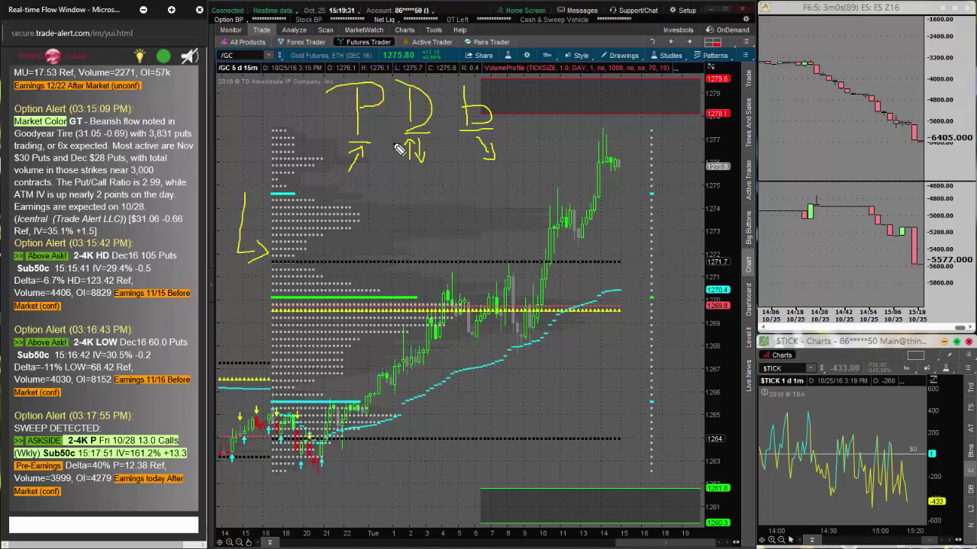
pyautogui.moveTo(386, 105); pyautogui.dragTo(385, 122)
pyautogui.moveTo(380, 113)
pyautogui.mouseDown()
pyautogui.moveTo(449, 128)
pyautogui.moveTo(457, 116)
pyautogui.mouseUp()
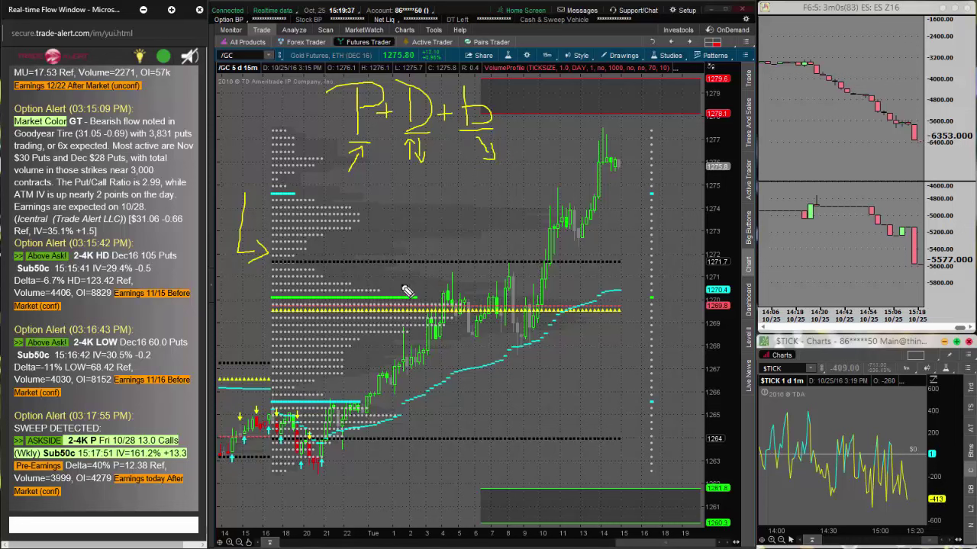
# - Clear the letter notes, circle the consolidation zones and the 8 o'clock mark, and write L>S
pyautogui.press('Escape')
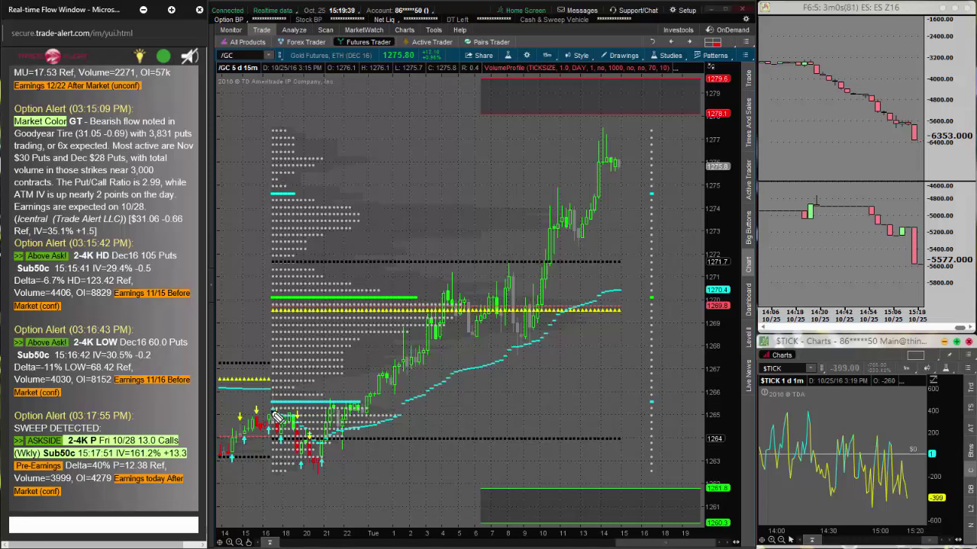
pyautogui.moveTo(269, 401)
pyautogui.mouseDown()
pyautogui.moveTo(272, 418)
pyautogui.moveTo(261, 380)
pyautogui.moveTo(377, 418)
pyautogui.moveTo(312, 470)
pyautogui.moveTo(272, 469)
pyautogui.mouseUp()
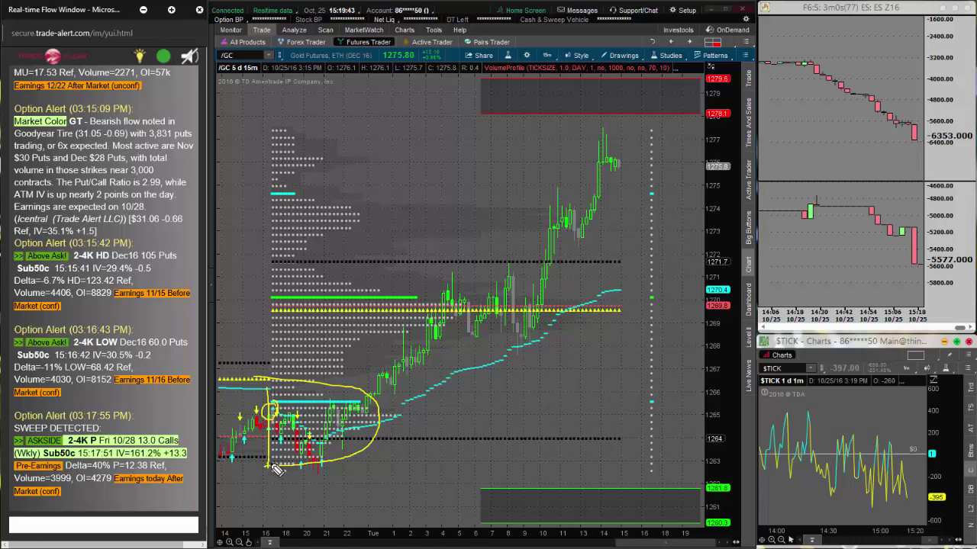
pyautogui.moveTo(370, 414)
pyautogui.mouseDown()
pyautogui.moveTo(429, 279)
pyautogui.moveTo(457, 262)
pyautogui.moveTo(550, 313)
pyautogui.moveTo(495, 347)
pyautogui.moveTo(397, 337)
pyautogui.mouseUp()
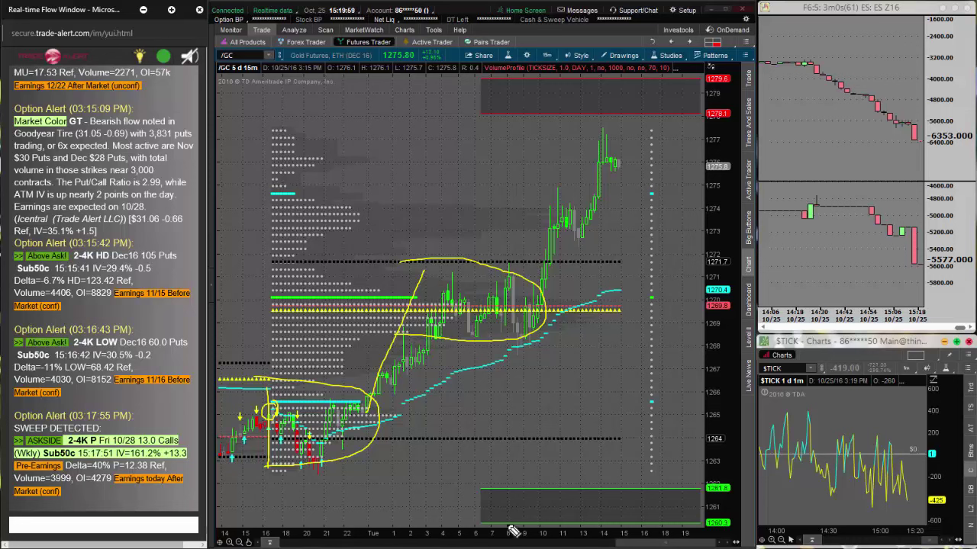
pyautogui.moveTo(511, 532); pyautogui.dragTo(517, 536)
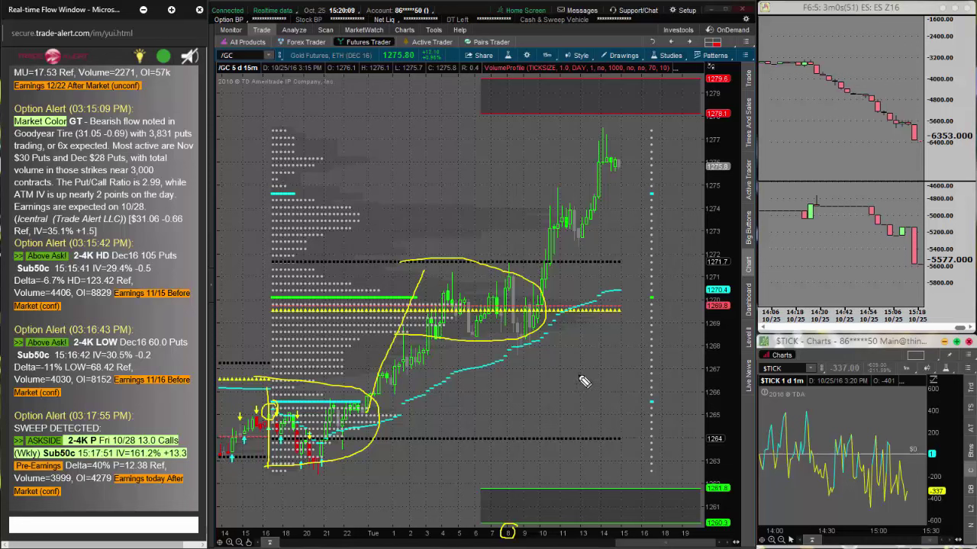
pyautogui.moveTo(586, 363)
pyautogui.mouseDown()
pyautogui.moveTo(585, 386)
pyautogui.moveTo(628, 382)
pyautogui.mouseUp()
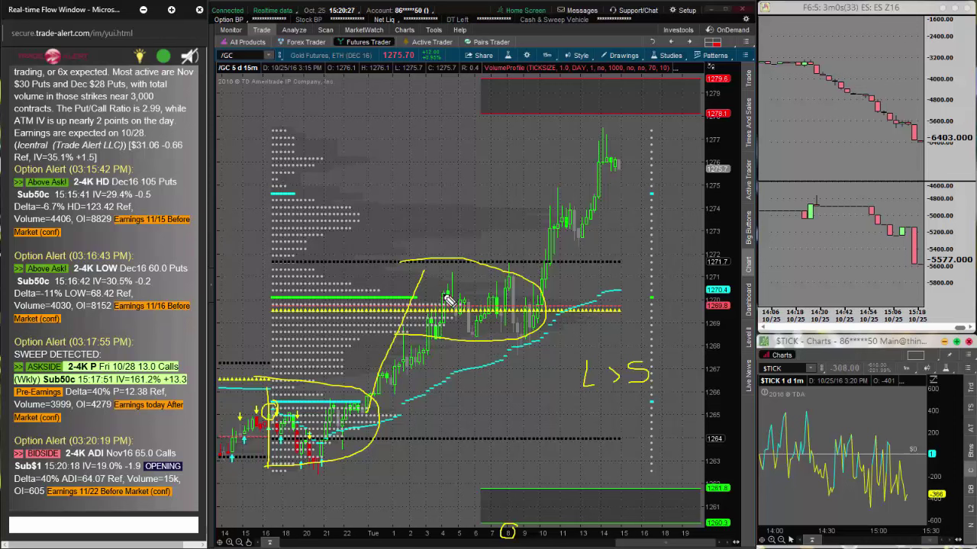
# - Mark the middle consolidation with a rally line and down arrow, and loop the upper consolidation
pyautogui.moveTo(486, 293)
pyautogui.mouseDown()
pyautogui.moveTo(479, 332)
pyautogui.moveTo(510, 323)
pyautogui.moveTo(478, 329)
pyautogui.moveTo(486, 296)
pyautogui.moveTo(479, 330)
pyautogui.moveTo(507, 324)
pyautogui.mouseUp()
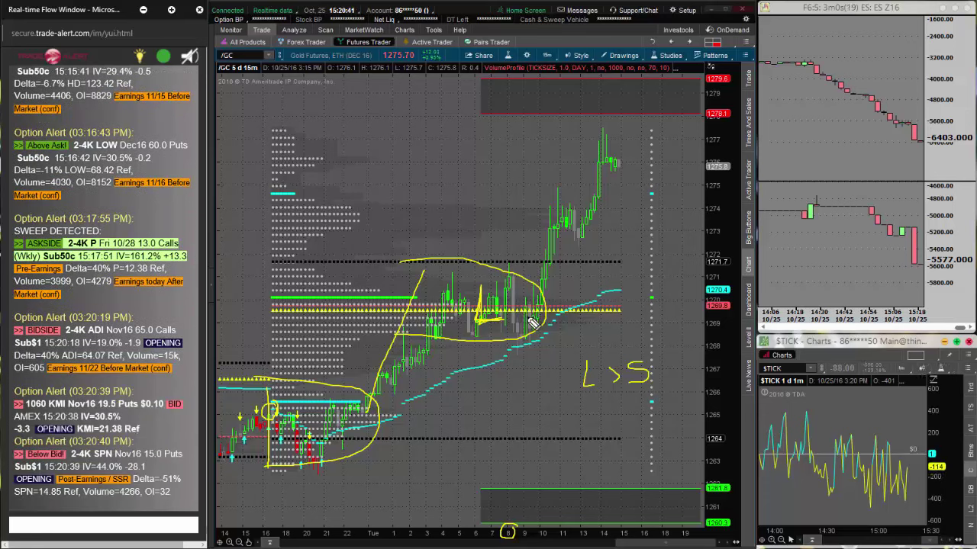
pyautogui.moveTo(537, 302)
pyautogui.mouseDown()
pyautogui.moveTo(553, 203)
pyautogui.moveTo(544, 197)
pyautogui.moveTo(596, 215)
pyautogui.moveTo(595, 241)
pyautogui.moveTo(543, 246)
pyautogui.mouseUp()
pyautogui.moveTo(476, 224)
pyautogui.mouseDown()
pyautogui.moveTo(479, 261)
pyautogui.moveTo(493, 259)
pyautogui.mouseUp()
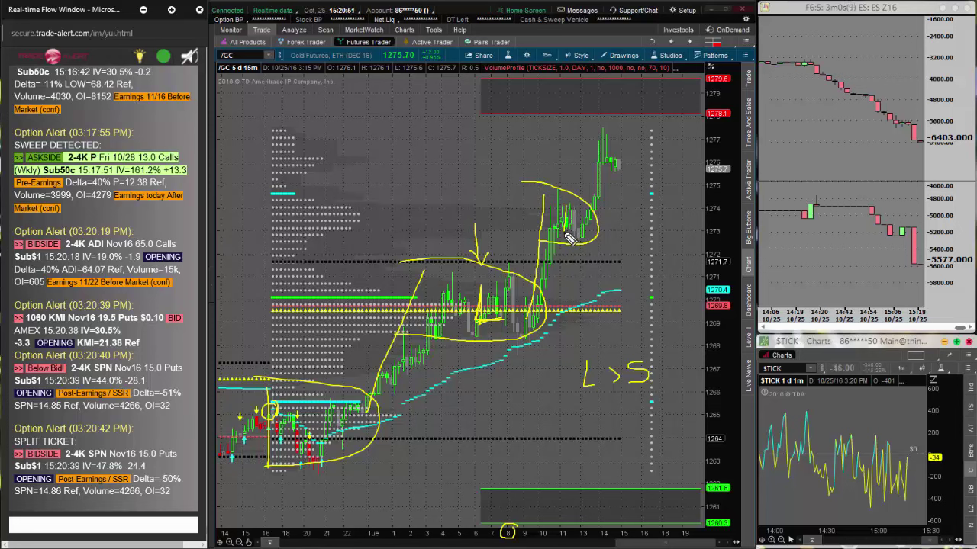
pyautogui.moveTo(563, 230)
pyautogui.mouseDown()
pyautogui.moveTo(588, 232)
pyautogui.moveTo(565, 243)
pyautogui.moveTo(584, 239)
pyautogui.moveTo(596, 137)
pyautogui.moveTo(631, 136)
pyautogui.moveTo(635, 160)
pyautogui.moveTo(600, 176)
pyautogui.mouseUp()
# - Add a question mark beside the price peak and an arc over the volume profile
pyautogui.moveTo(645, 142); pyautogui.dragTo(648, 152)
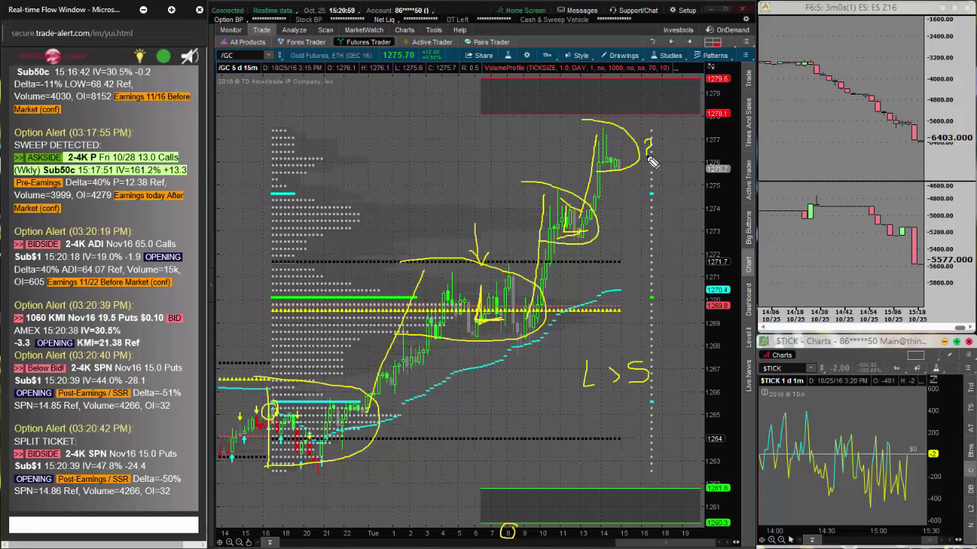
pyautogui.click(649, 158)
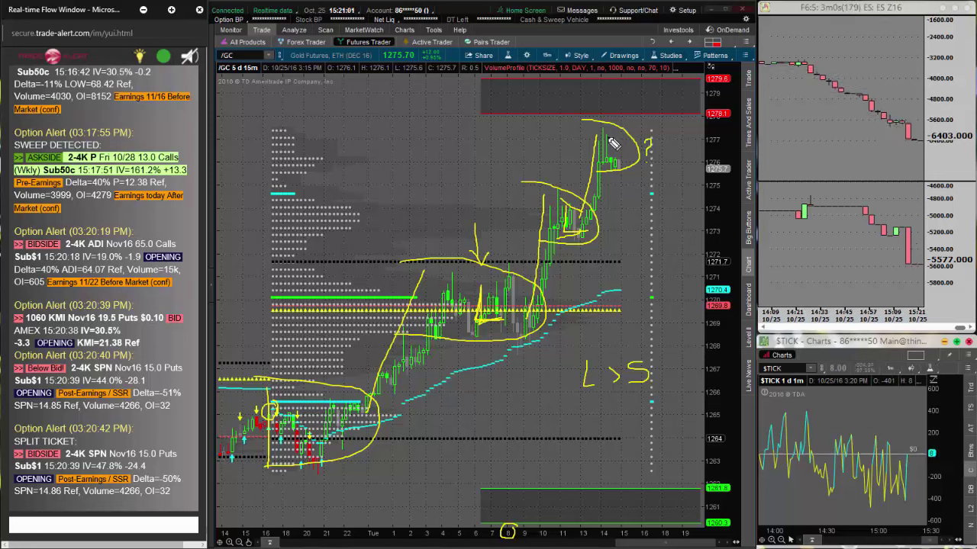
pyautogui.moveTo(270, 124)
pyautogui.mouseDown()
pyautogui.moveTo(288, 126)
pyautogui.moveTo(314, 172)
pyautogui.moveTo(303, 180)
pyautogui.mouseUp()
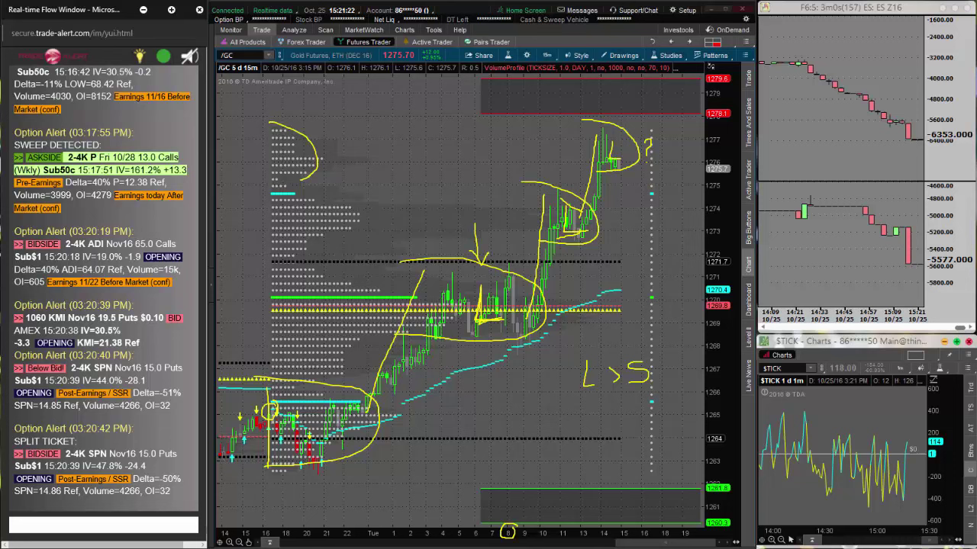
# - Clear the /GC drawings, switch to GLD, and sketch its rally line and consolidation loops
pyautogui.press('Escape')
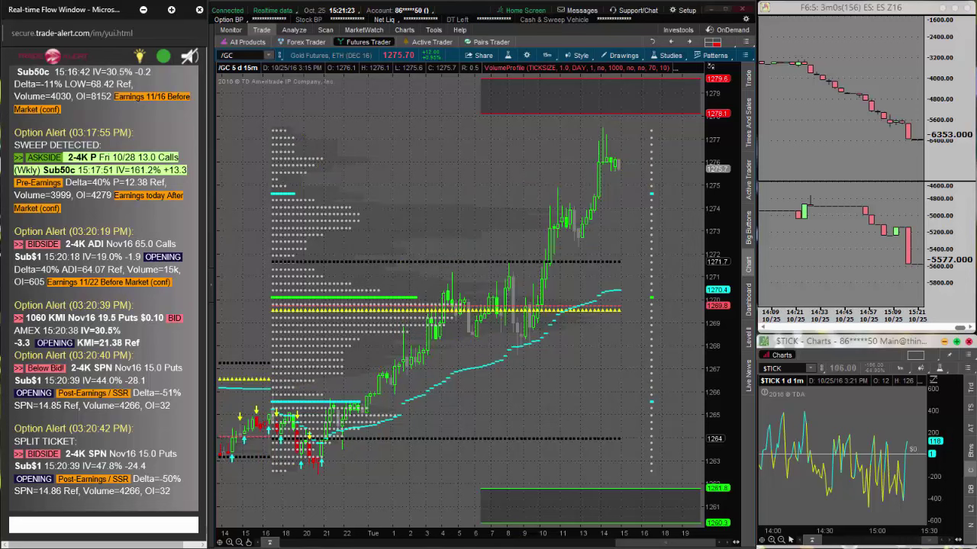
pyautogui.click(405, 30)
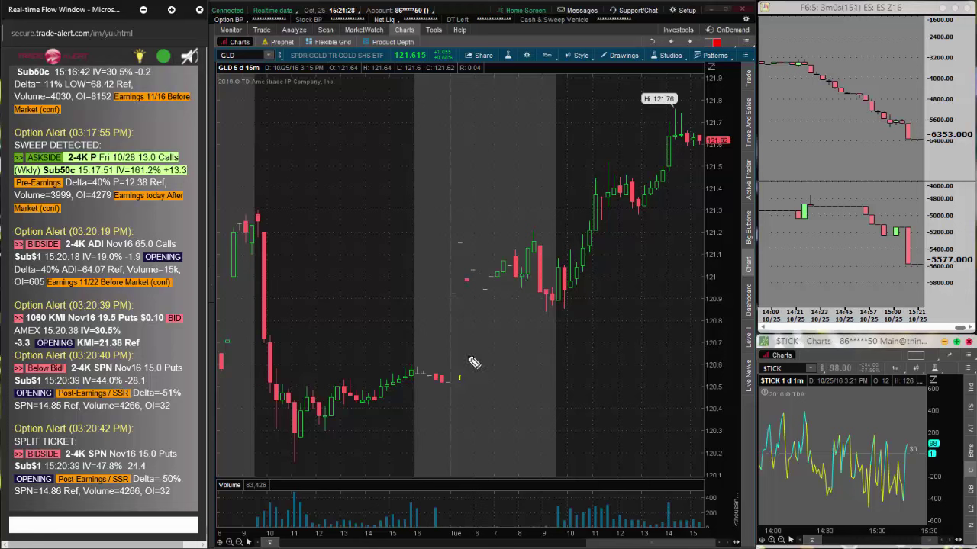
pyautogui.moveTo(459, 379)
pyautogui.mouseDown()
pyautogui.moveTo(499, 247)
pyautogui.moveTo(475, 229)
pyautogui.moveTo(592, 255)
pyautogui.moveTo(529, 307)
pyautogui.moveTo(516, 299)
pyautogui.mouseUp()
pyautogui.moveTo(547, 250)
pyautogui.mouseDown()
pyautogui.moveTo(553, 281)
pyautogui.moveTo(591, 276)
pyautogui.moveTo(604, 200)
pyautogui.moveTo(593, 169)
pyautogui.moveTo(634, 169)
pyautogui.moveTo(649, 204)
pyautogui.moveTo(602, 211)
pyautogui.mouseUp()
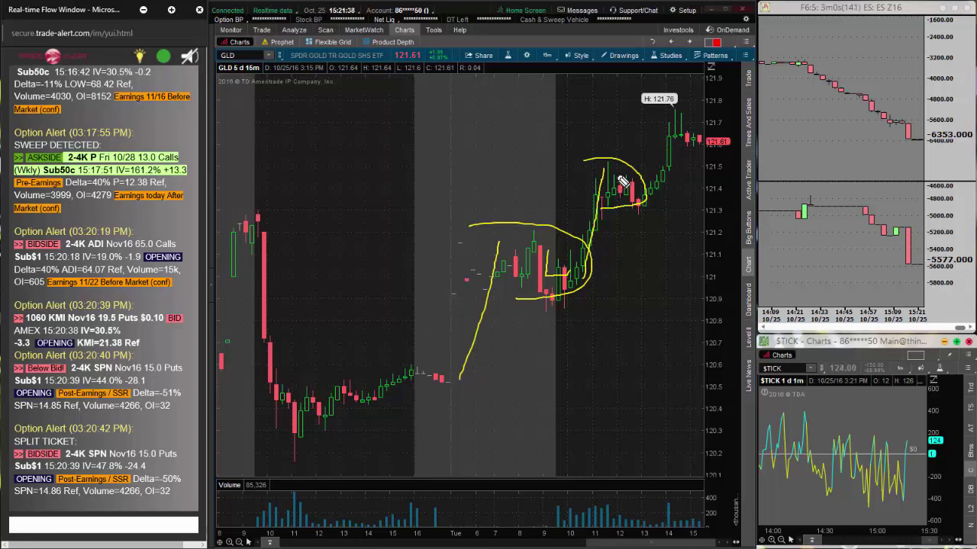
pyautogui.moveTo(638, 202)
pyautogui.mouseDown()
pyautogui.moveTo(657, 109)
pyautogui.moveTo(705, 147)
pyautogui.moveTo(712, 97)
pyautogui.moveTo(714, 111)
pyautogui.mouseUp()
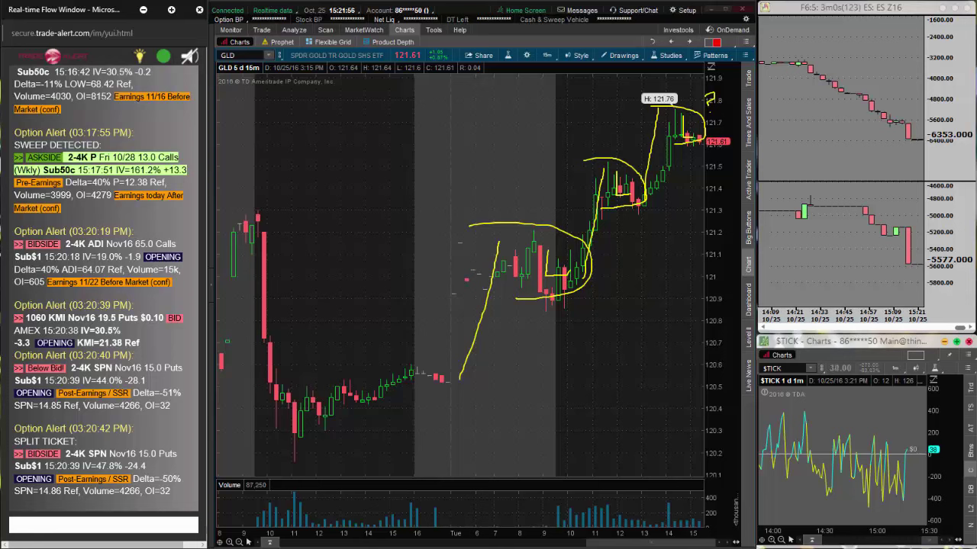
# - Erase the GLD sketches and go back to the /GC 5-day 15-minute chart
pyautogui.press('Escape')
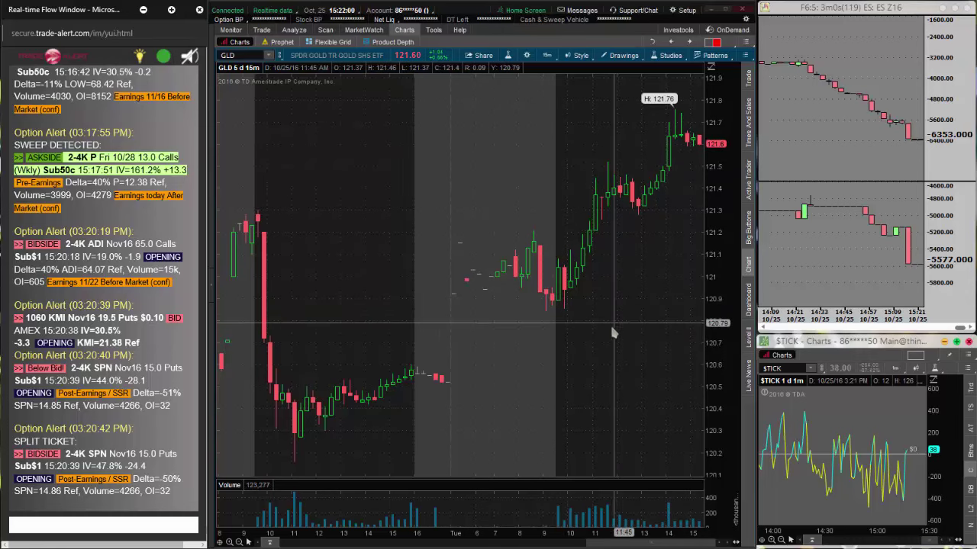
pyautogui.click(261, 30)
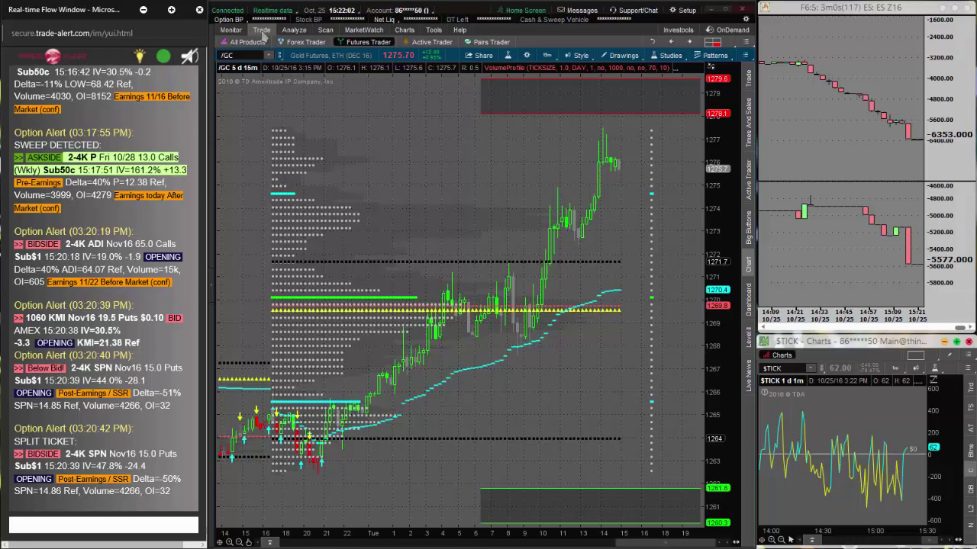